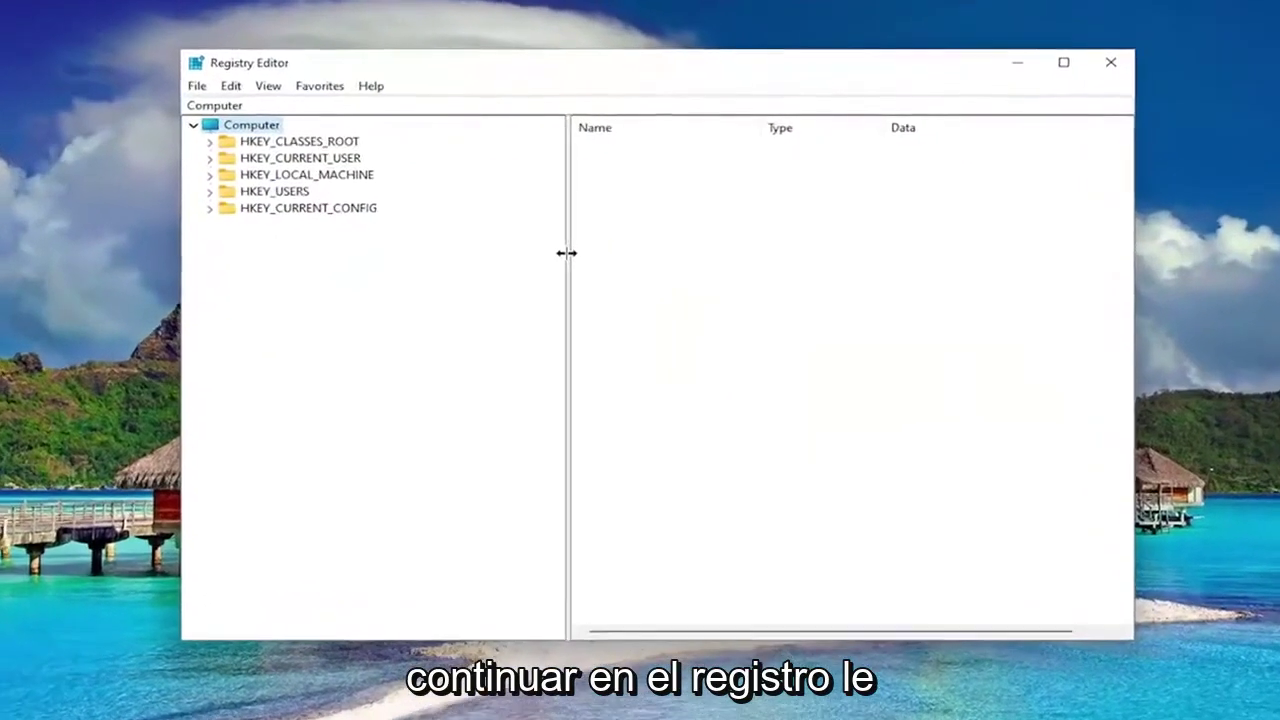
Drag the splitter left to narrow the key tree pane showing the five root hives.
left_click_drag(582, 248, 469, 244)
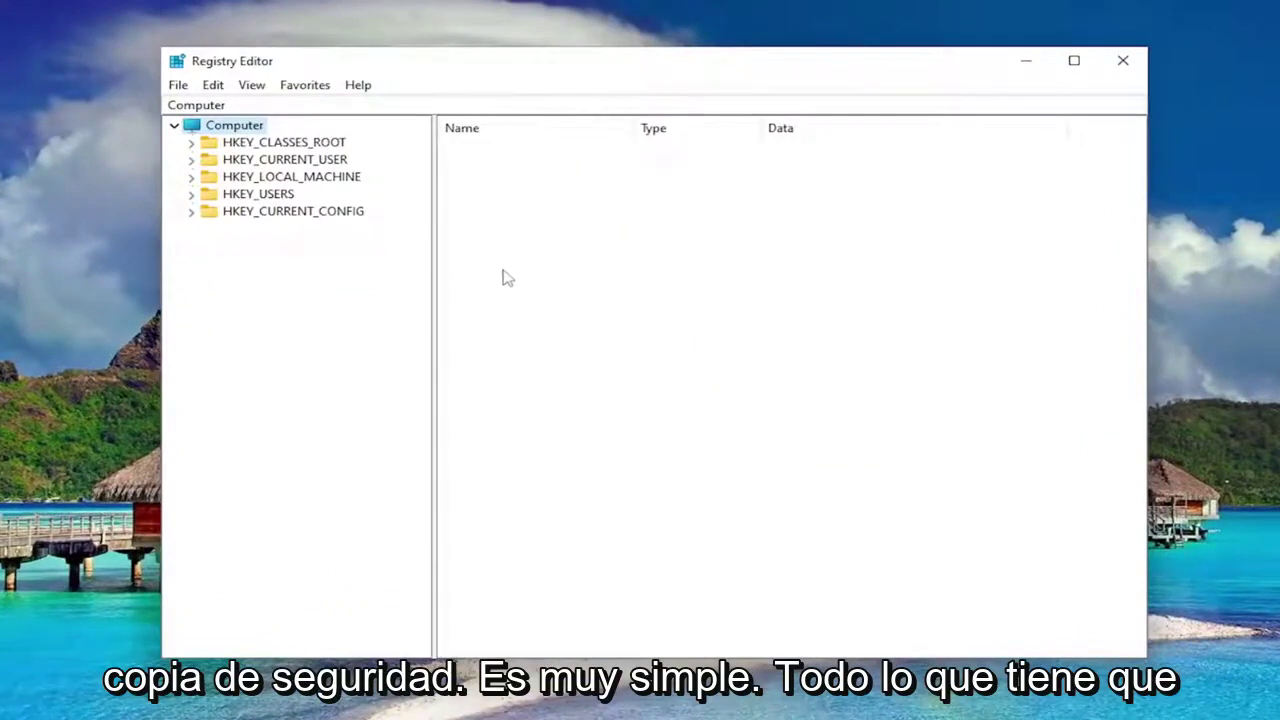
left_click(182, 88)
left_click(210, 128)
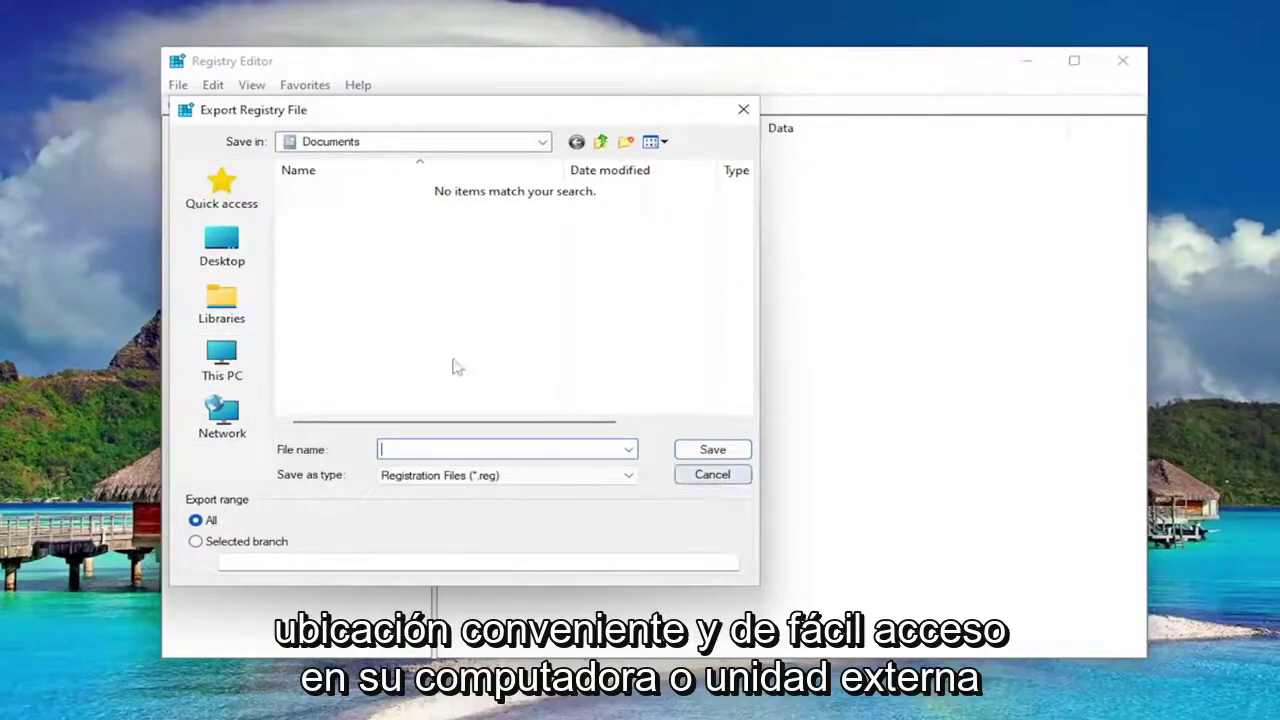
left_click(708, 476)
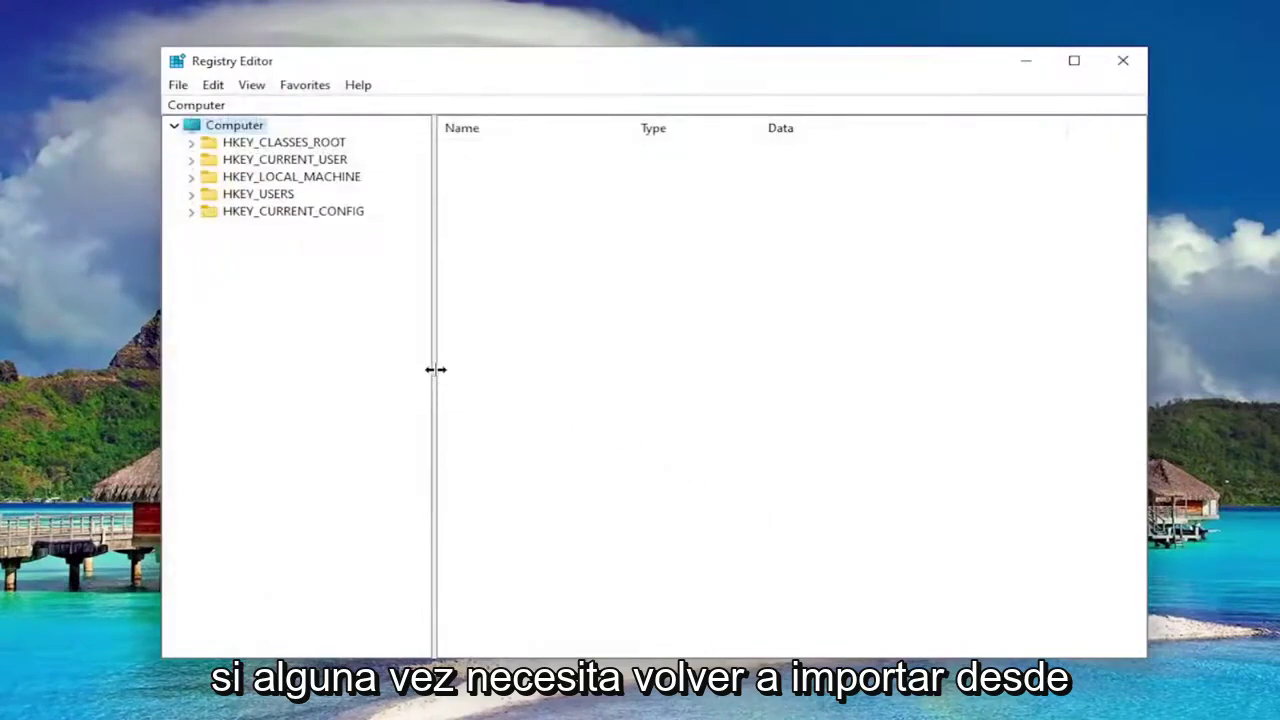
left_click(184, 88)
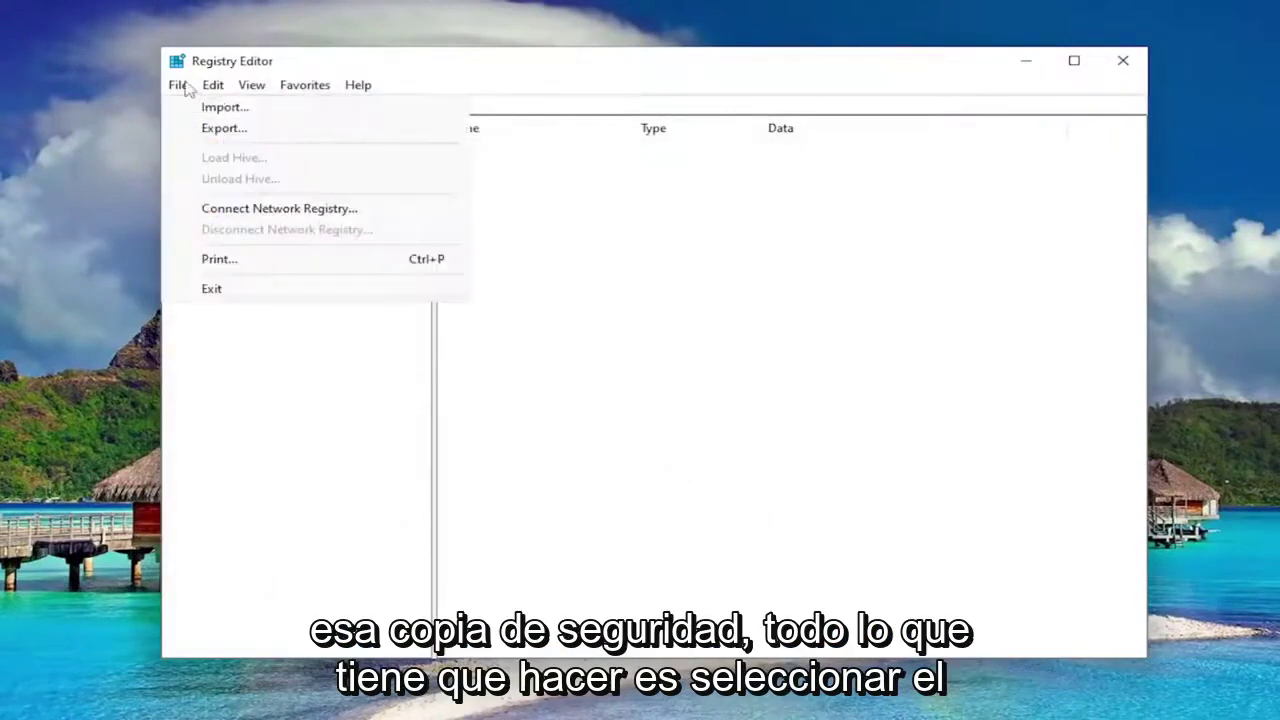
left_click(205, 106)
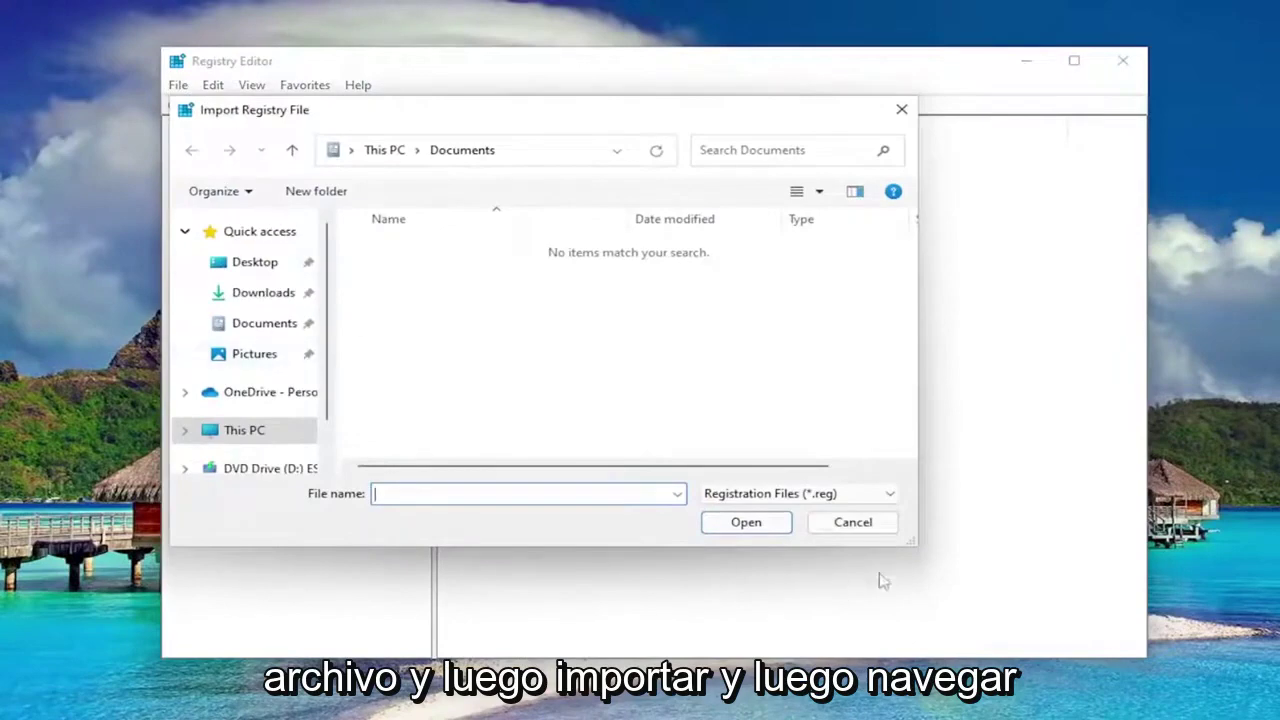
left_click(853, 522)
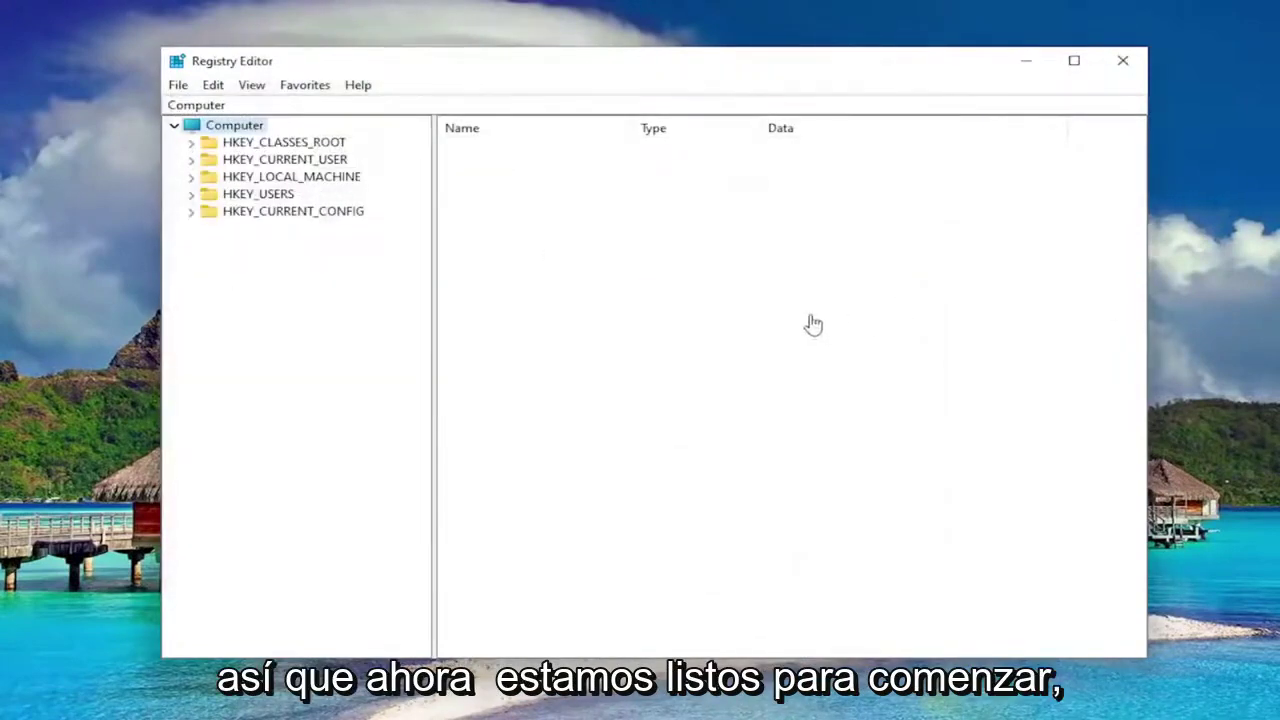
Expand HKEY_CLASSES_ROOT, jump to the Folder key by typing 'folder', and select its (Default) value.
double_click(288, 141)
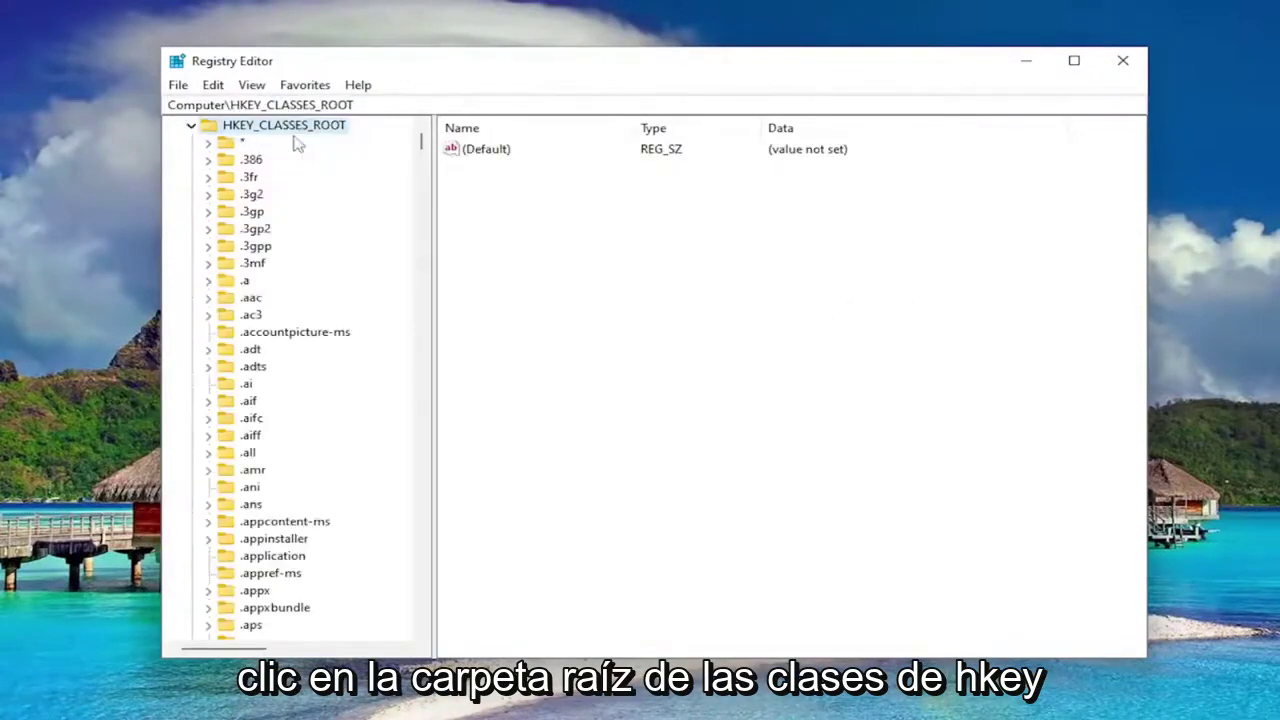
scroll(300, 330, "down", 10)
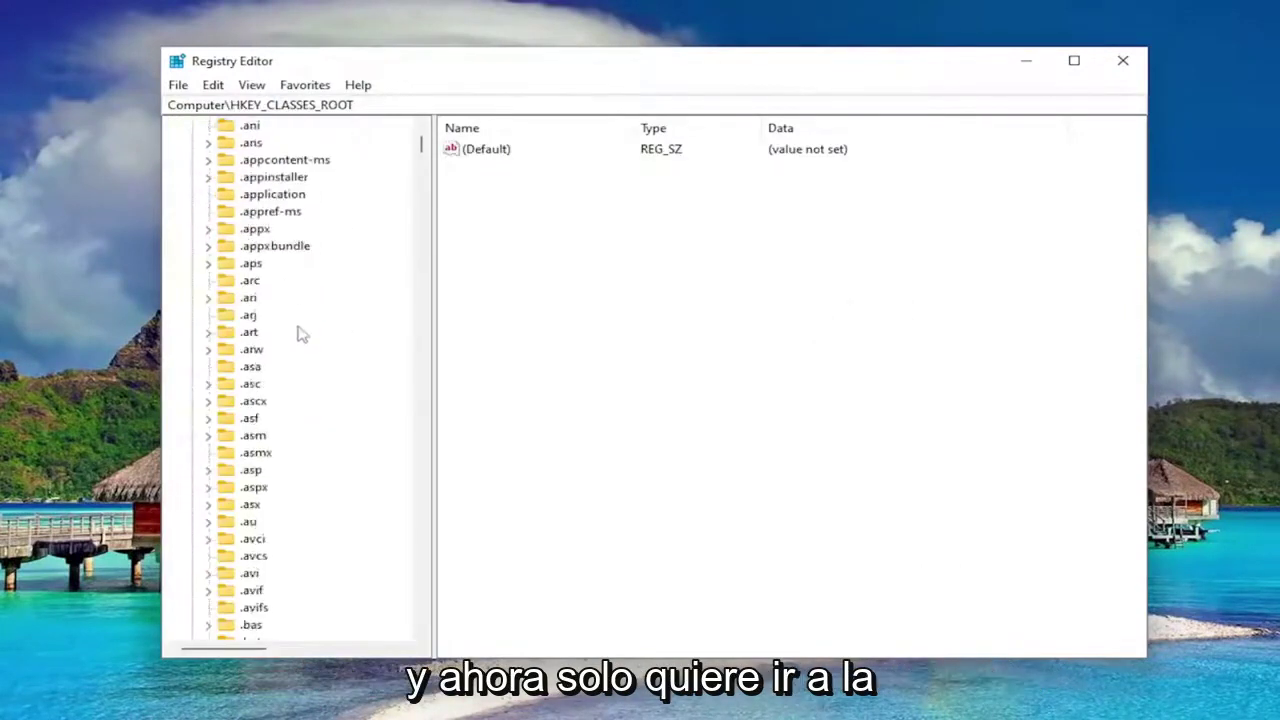
scroll(286, 326, "down", 6)
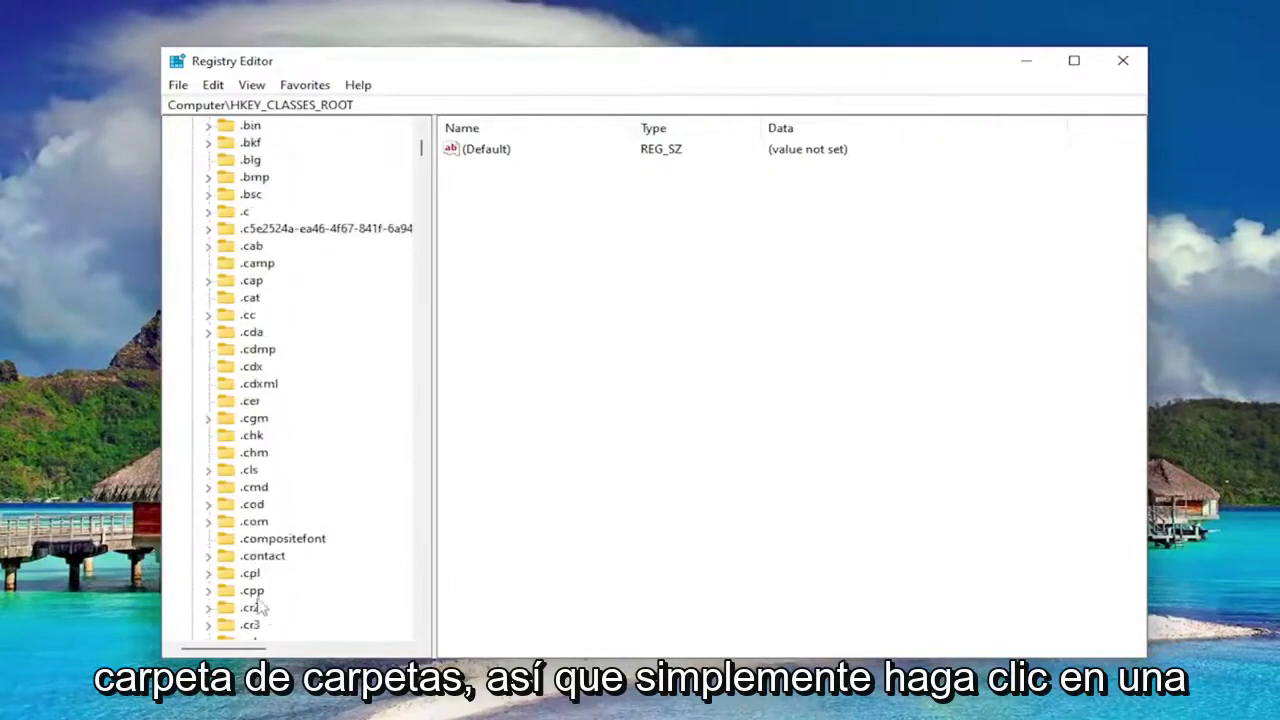
left_click(253, 419)
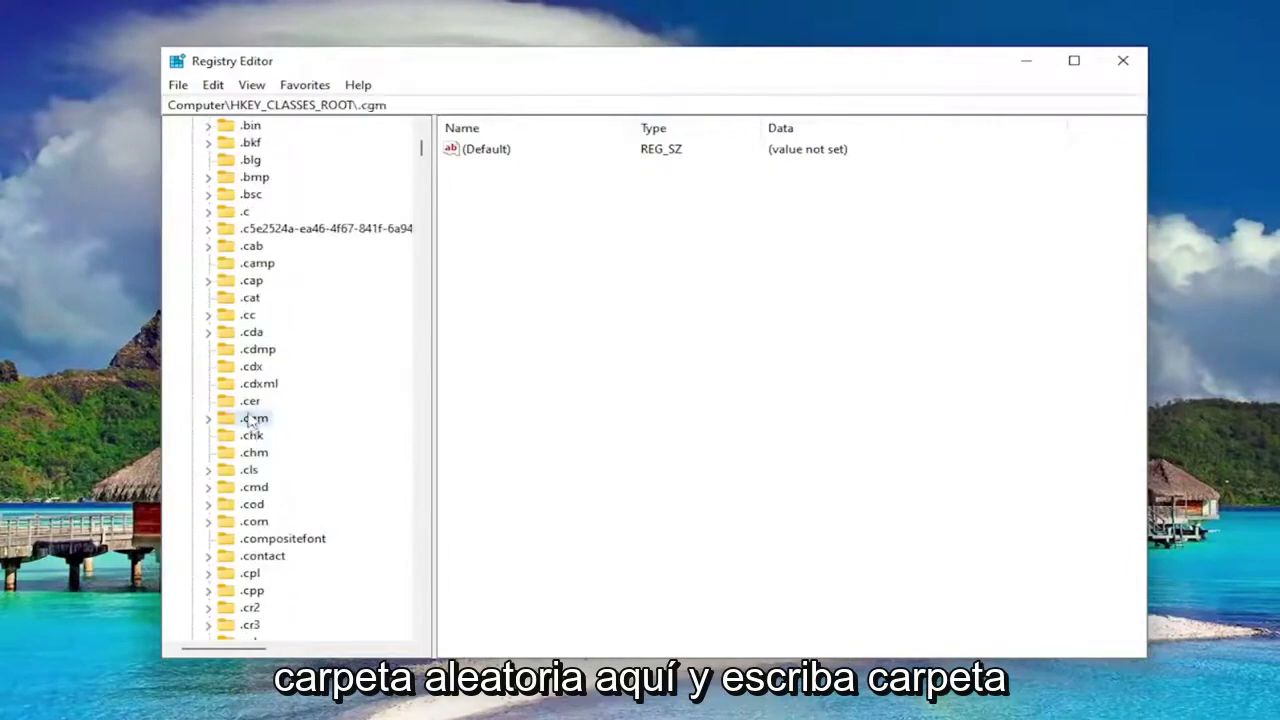
type("folder")
scroll(250, 424, "down", 2)
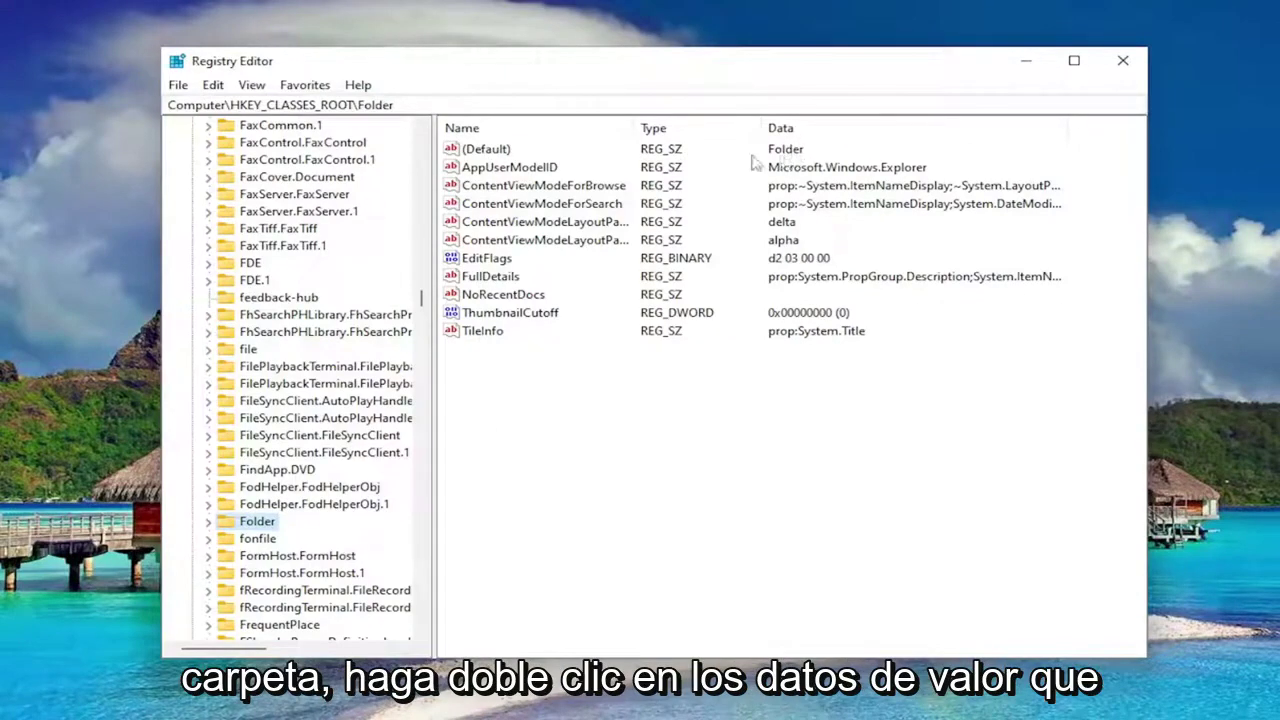
left_click(484, 150)
Open the Folder key's (Default) value, confirm its data reads 'Folder', and save it with OK.
double_click(484, 150)
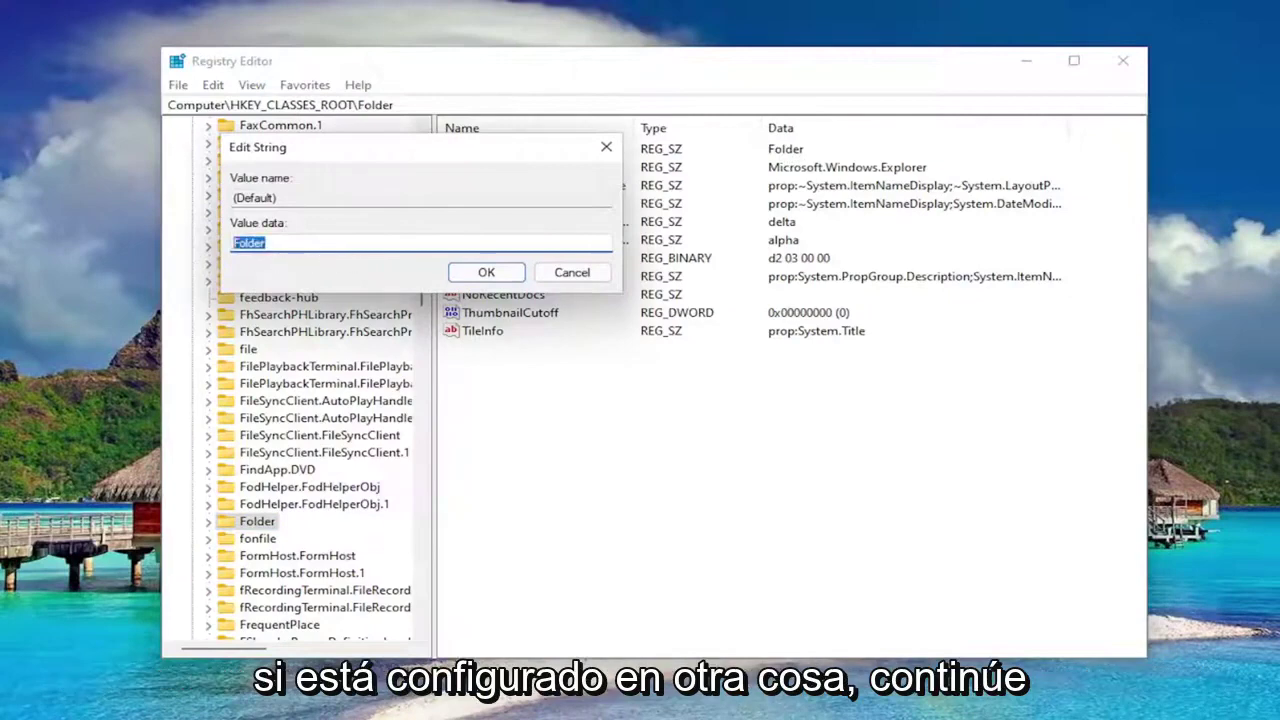
left_click_drag(388, 154, 565, 320)
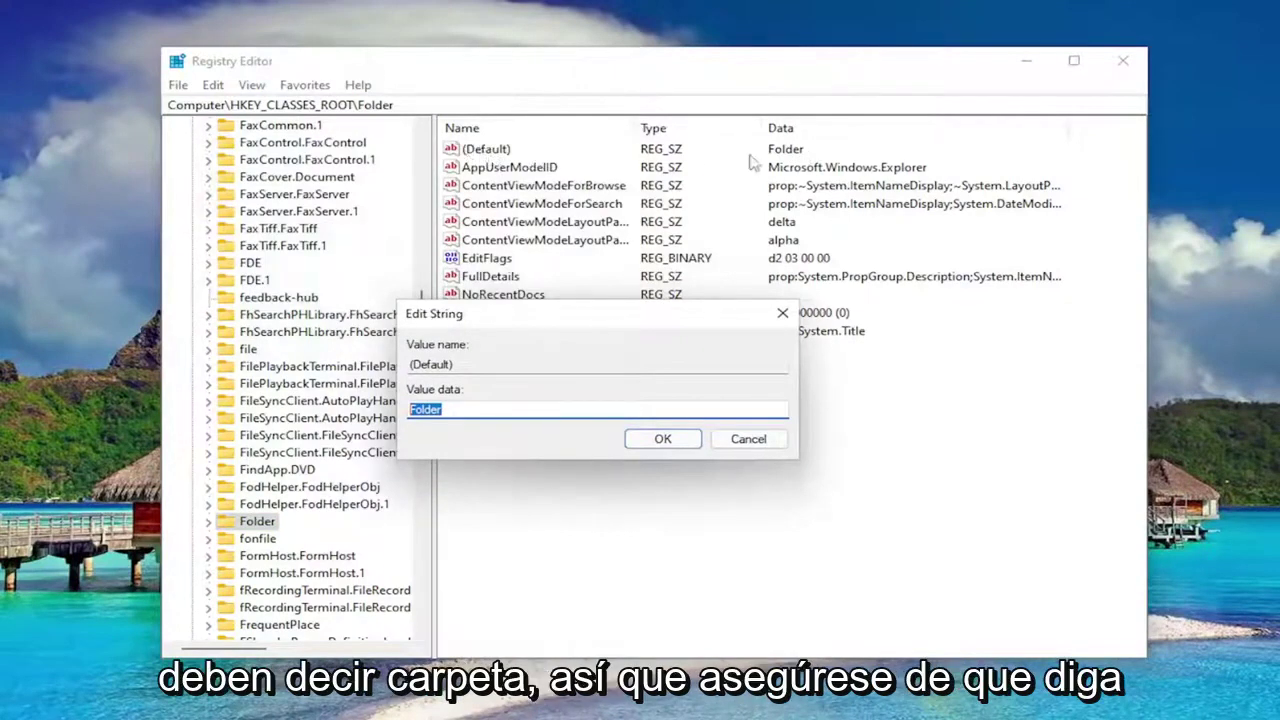
left_click(442, 410)
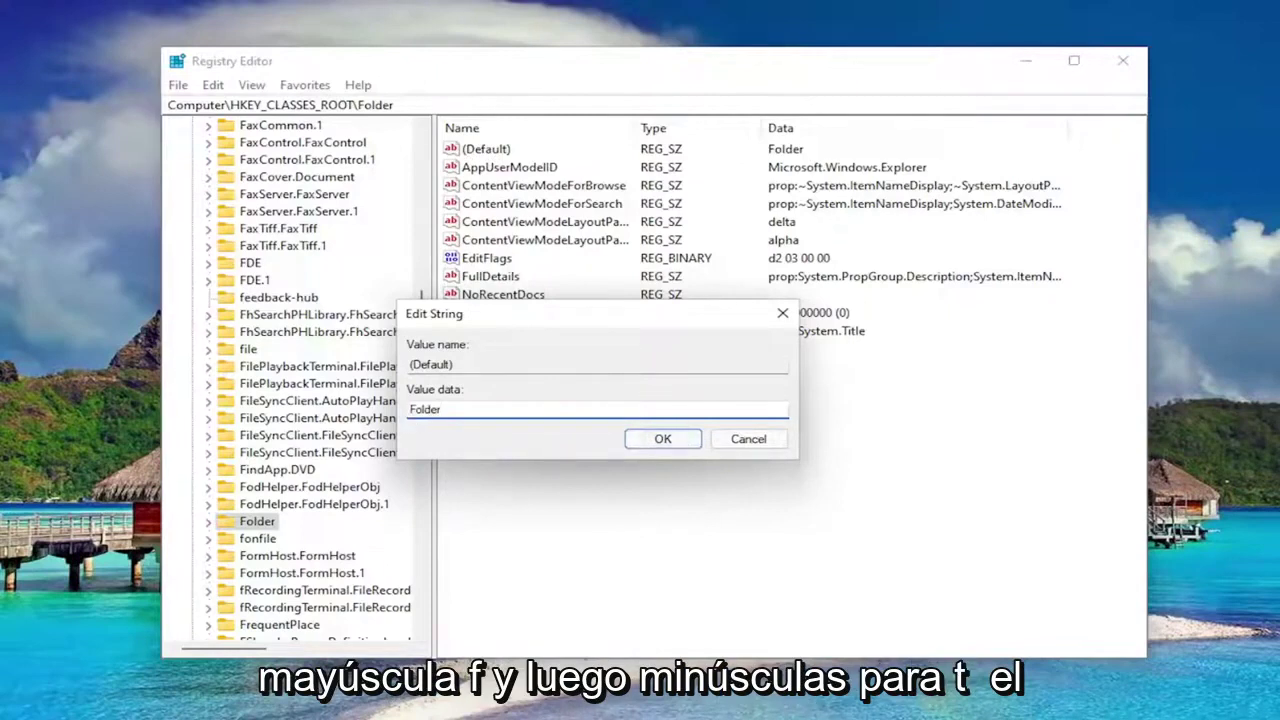
left_click(663, 438)
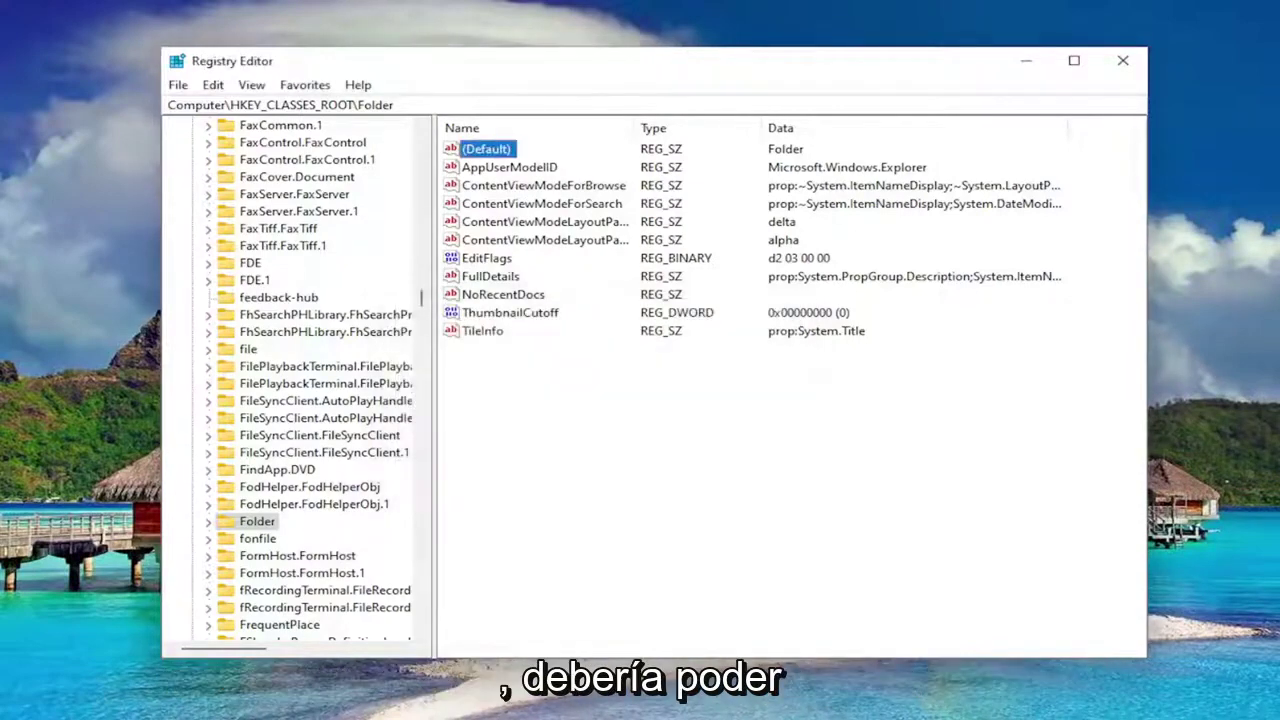
Restart the PC via Start right-click > Shut down or sign out > Restart.
scroll(368, 380, "up", 12)
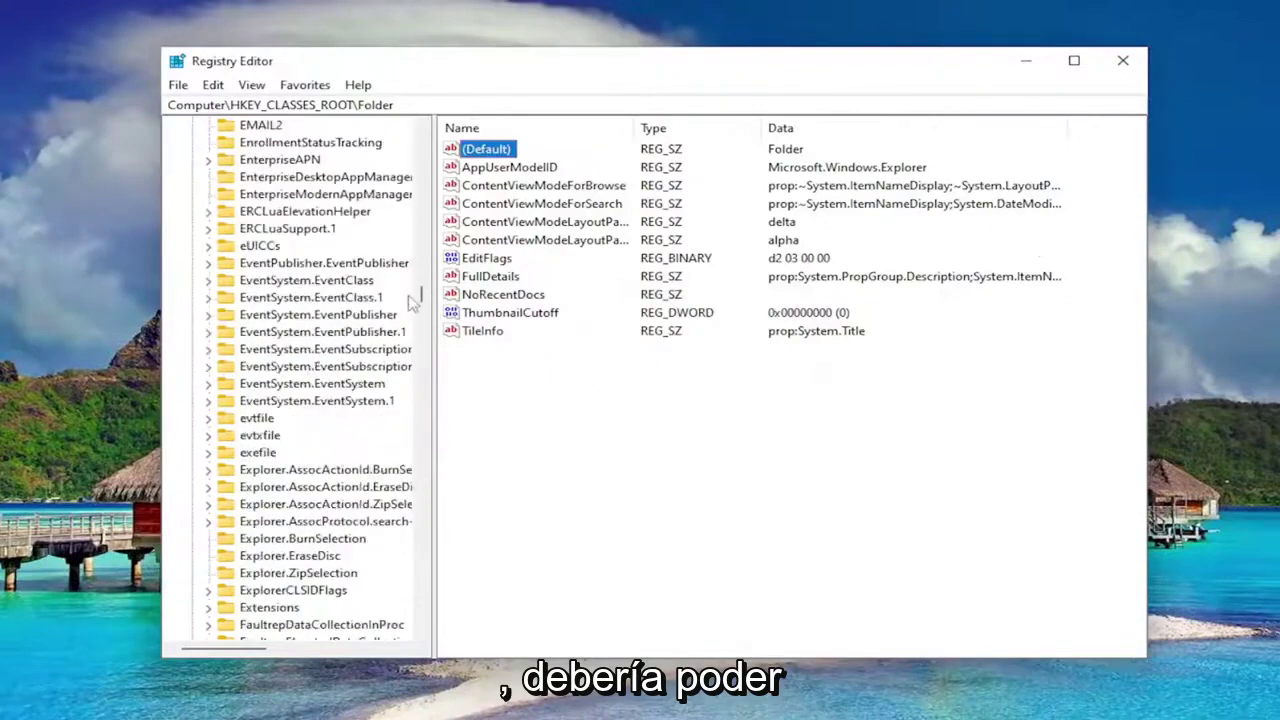
left_click_drag(421, 288, 421, 122)
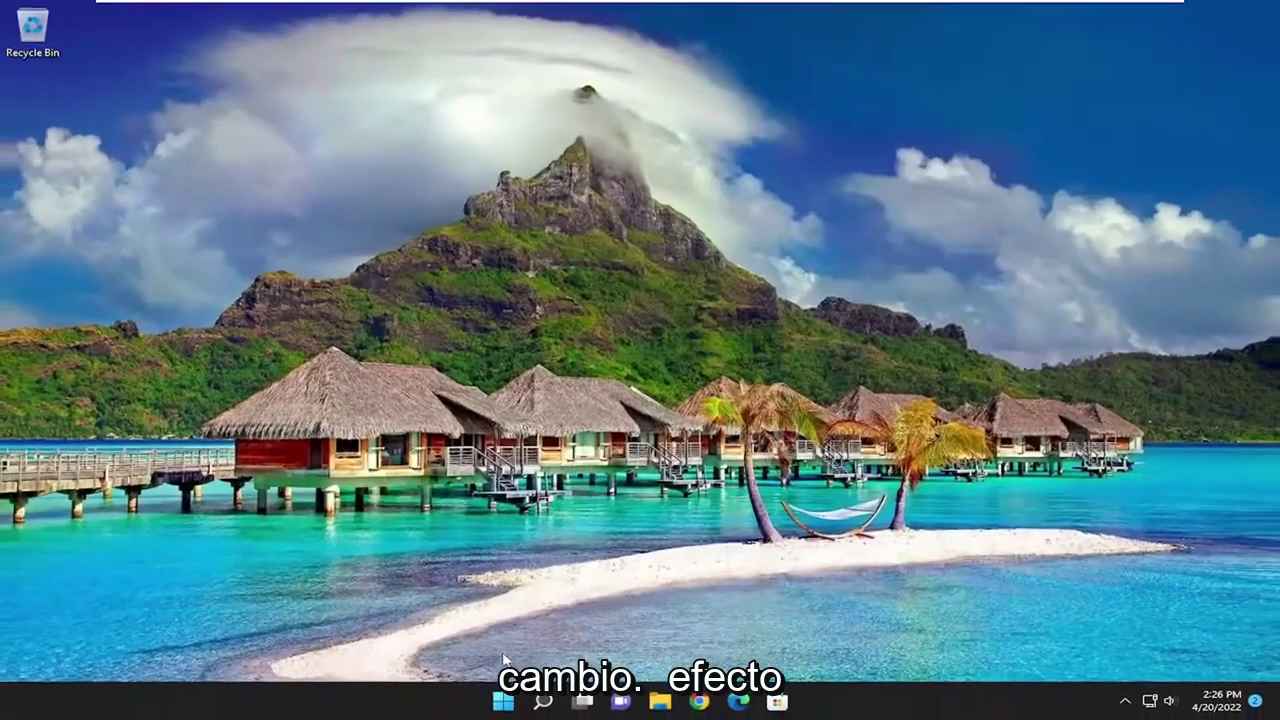
right_click(515, 705)
mouse_move(560, 638)
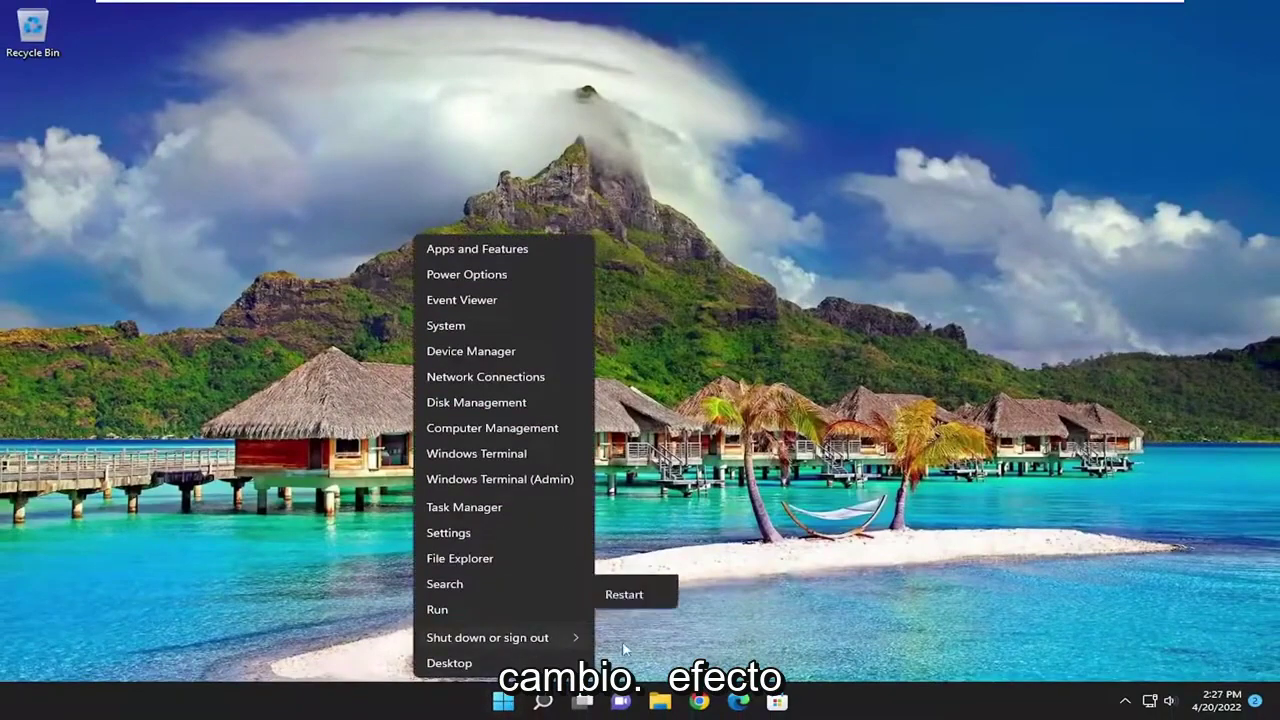
left_click(630, 666)
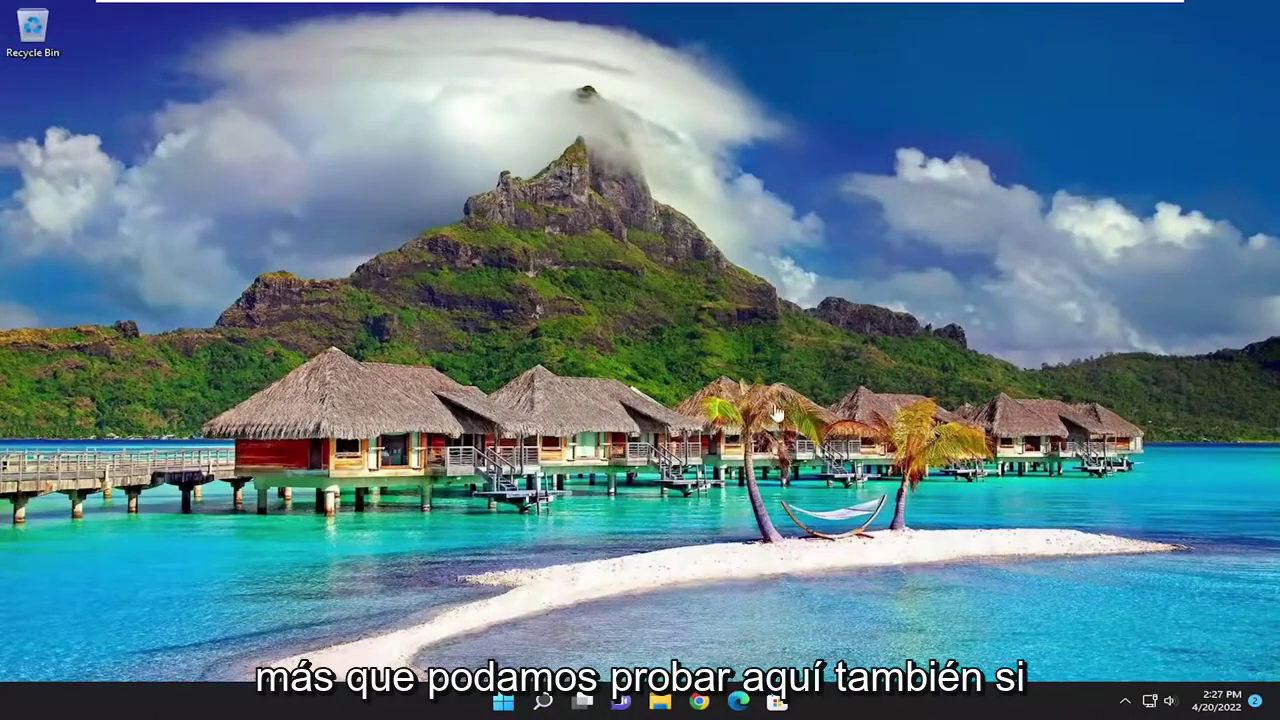
Launch Command Prompt as administrator from a 'cmd' search, approving the UAC prompt.
left_click(543, 704)
type("cmd")
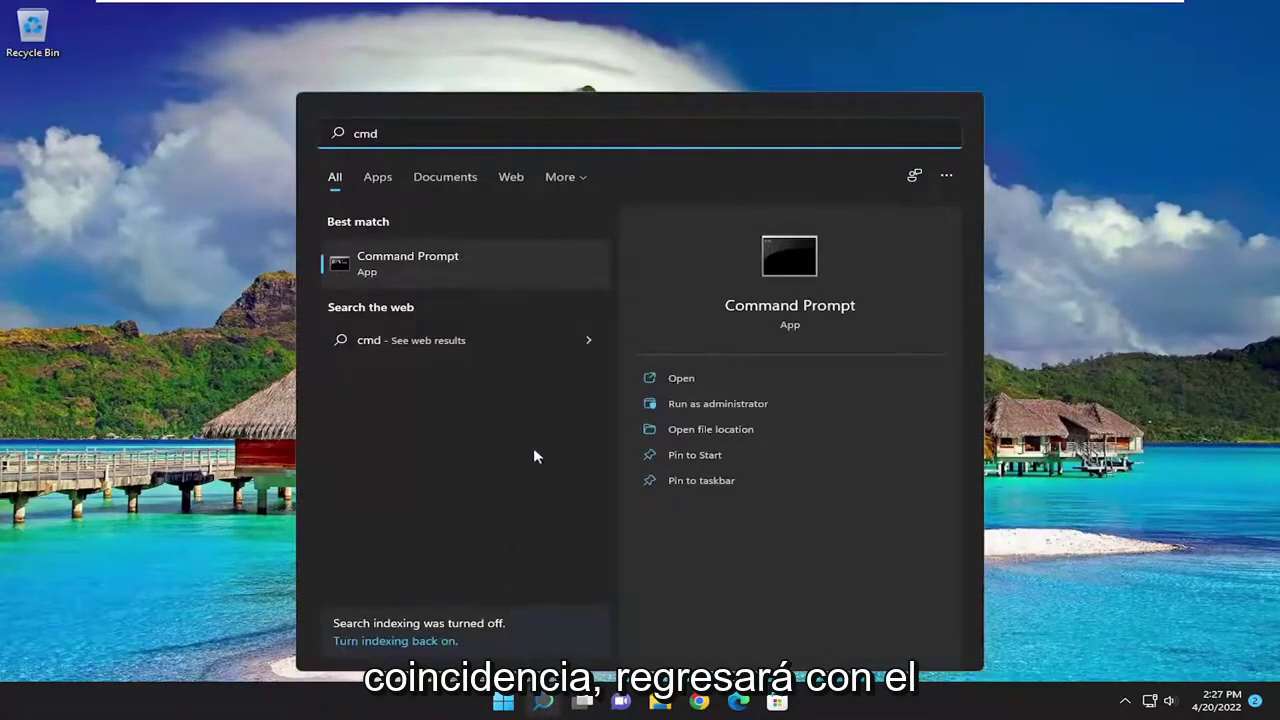
right_click(425, 263)
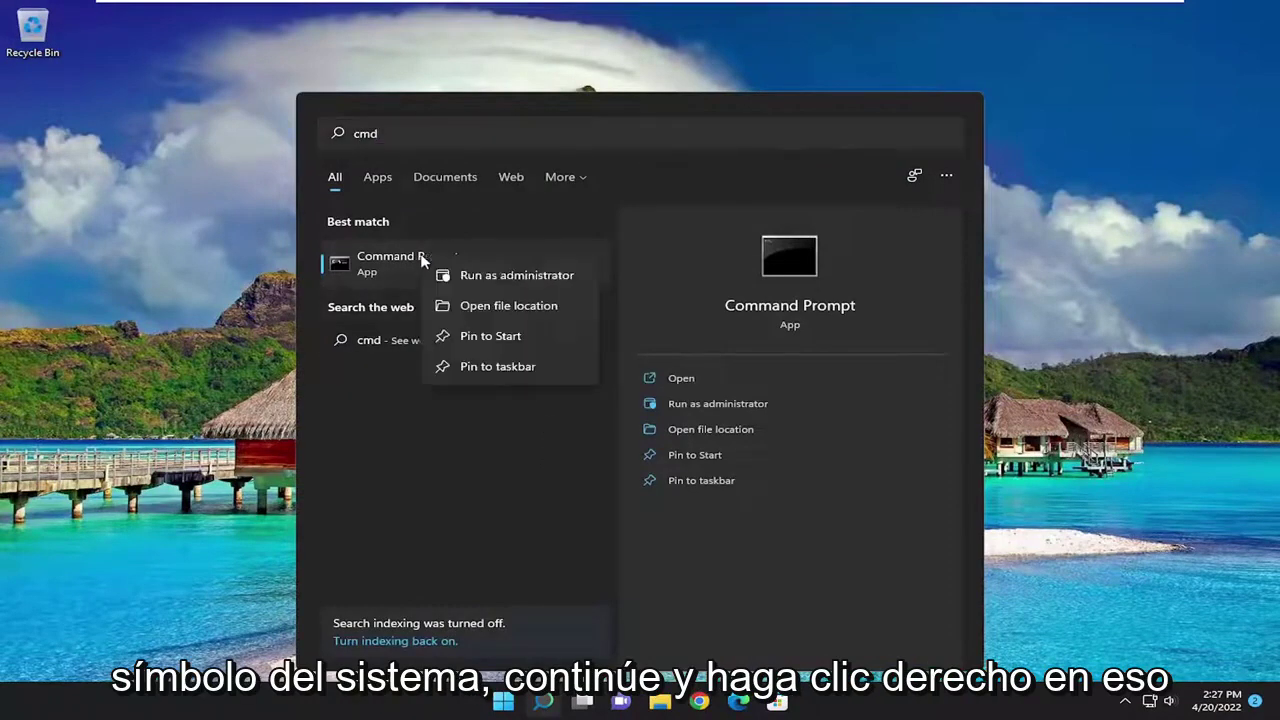
left_click(496, 277)
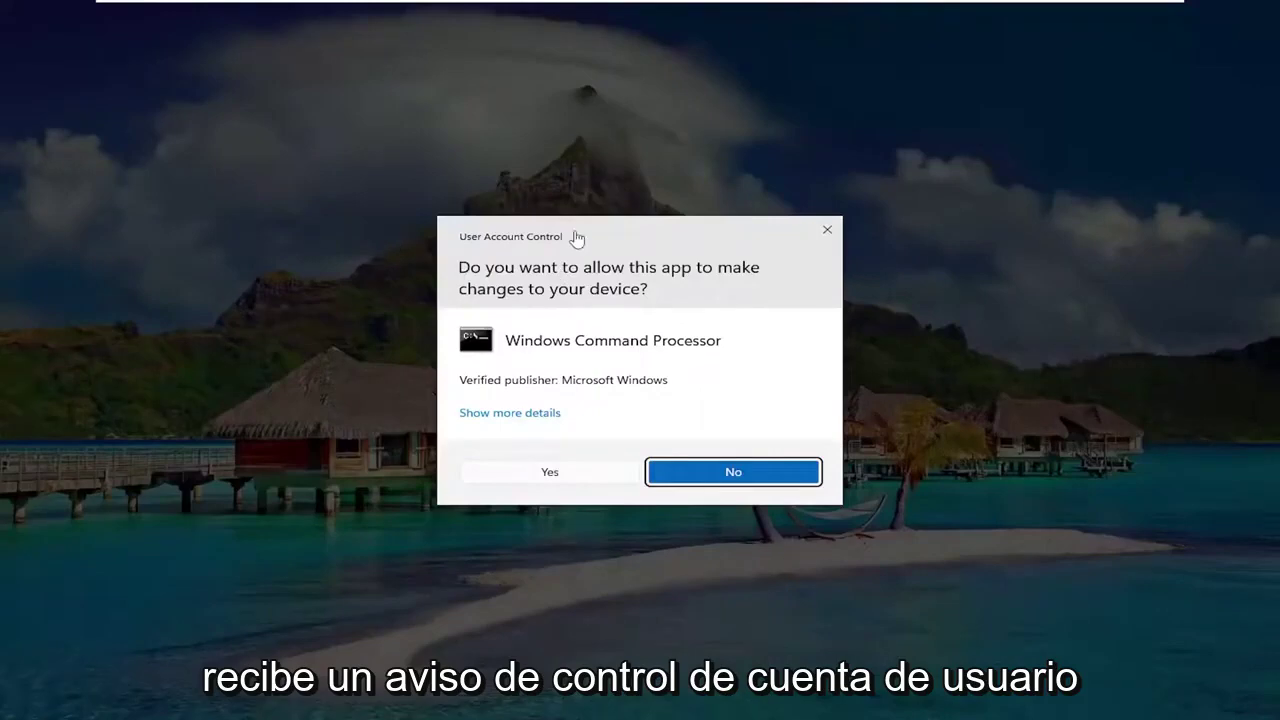
left_click(556, 479)
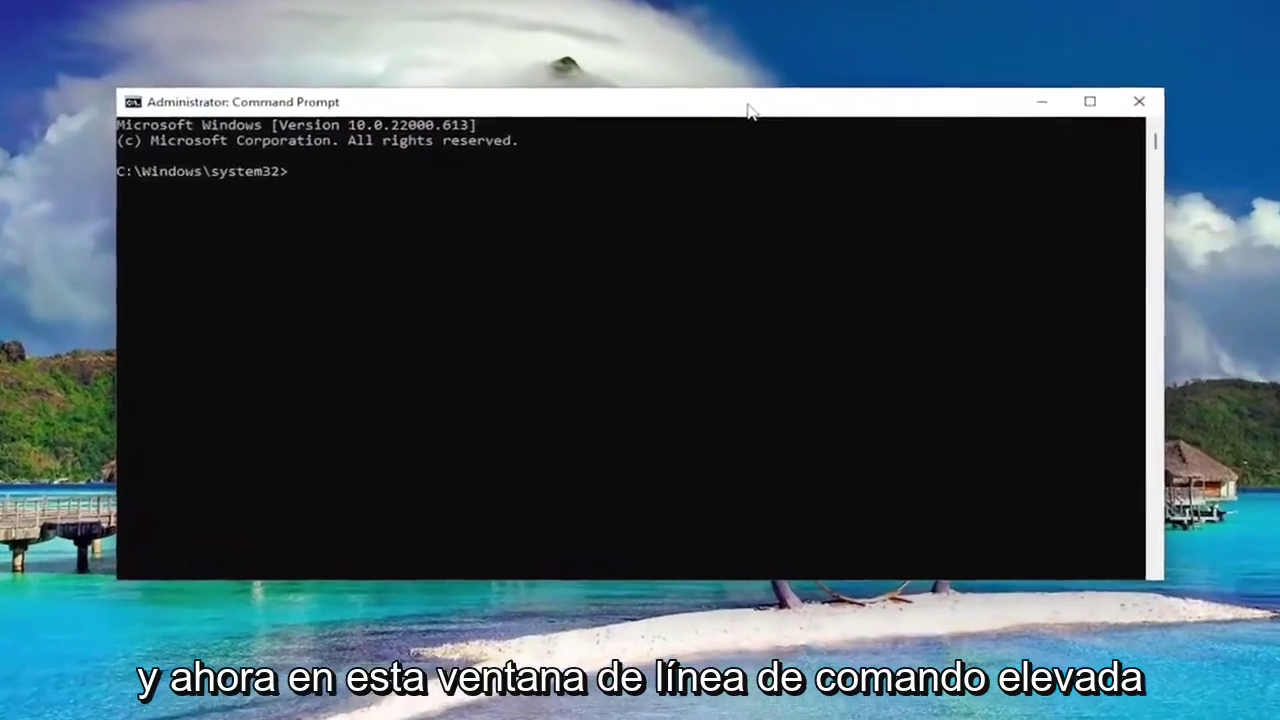
Run sfc /scannow until it reports no integrity violations, then close Command Prompt.
type("sfc")
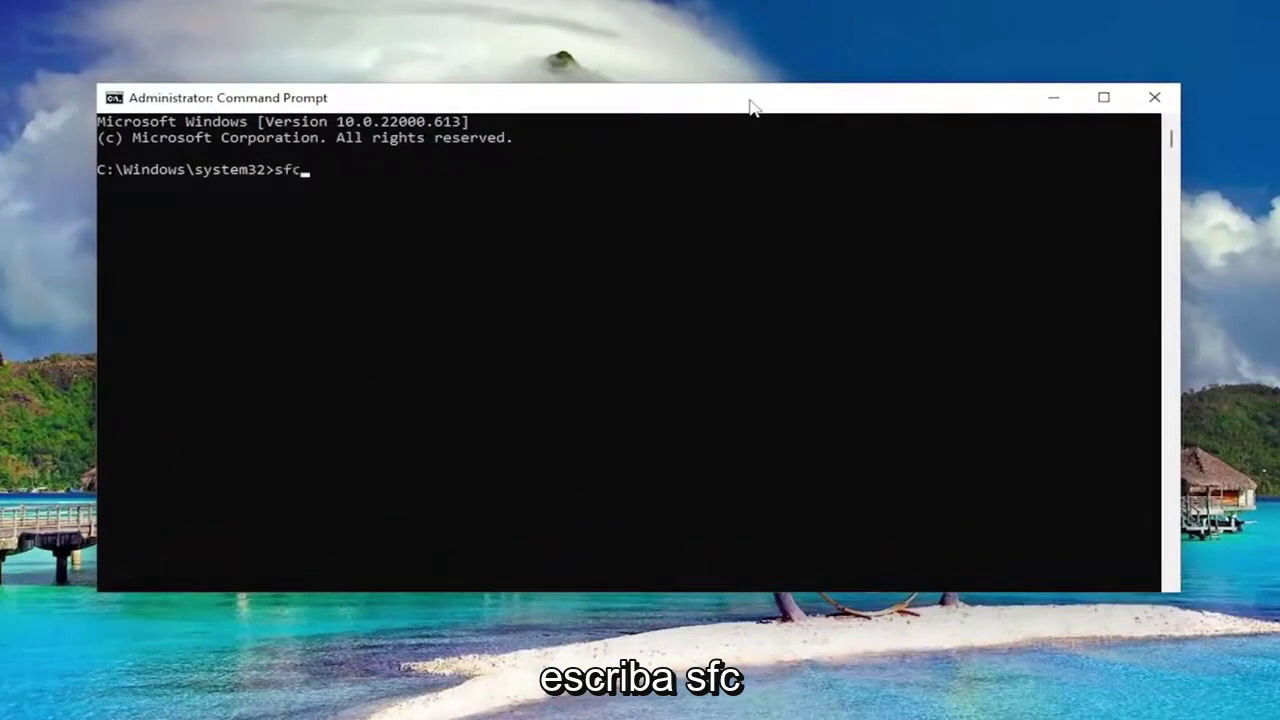
type(" /scannow")
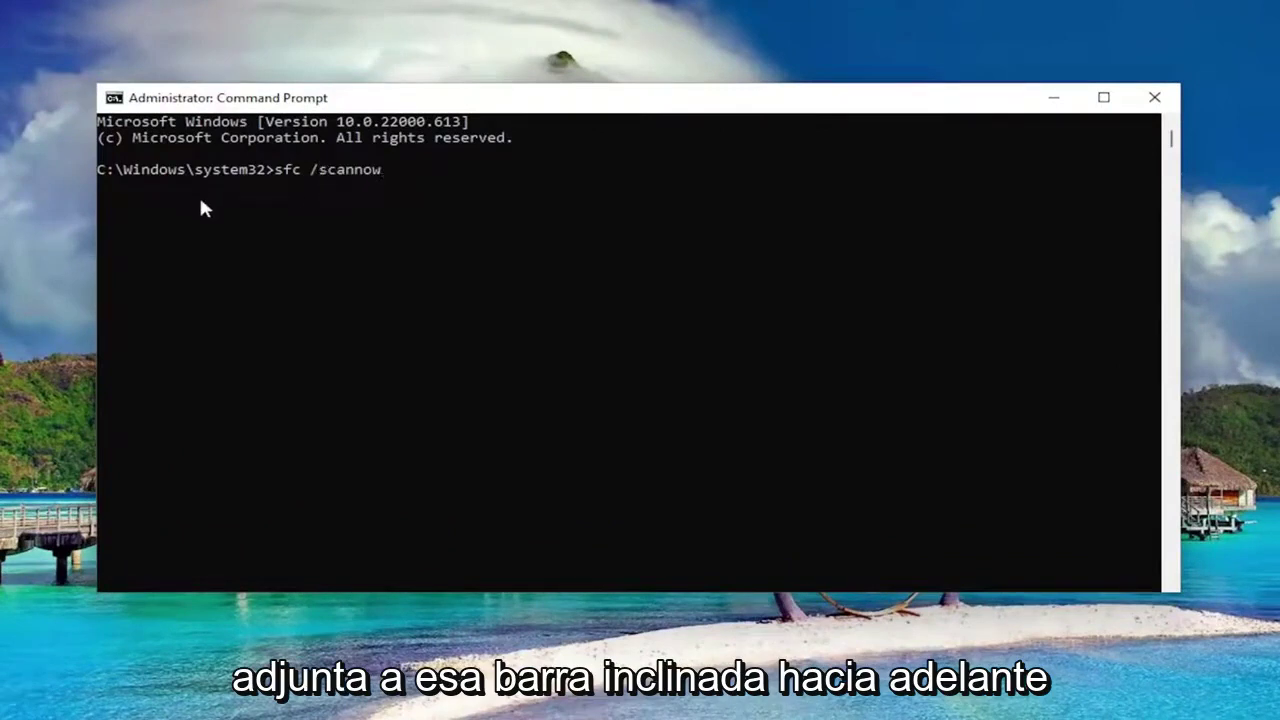
key("Return")
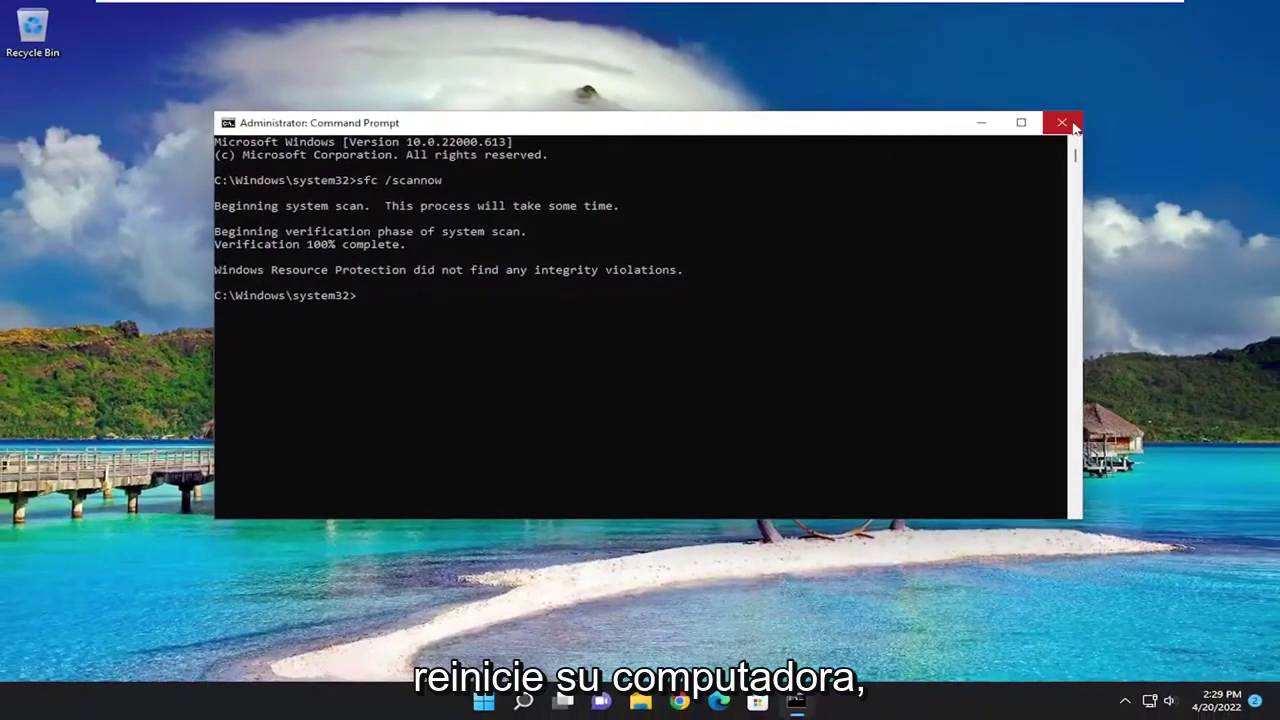
left_click(1100, 112)
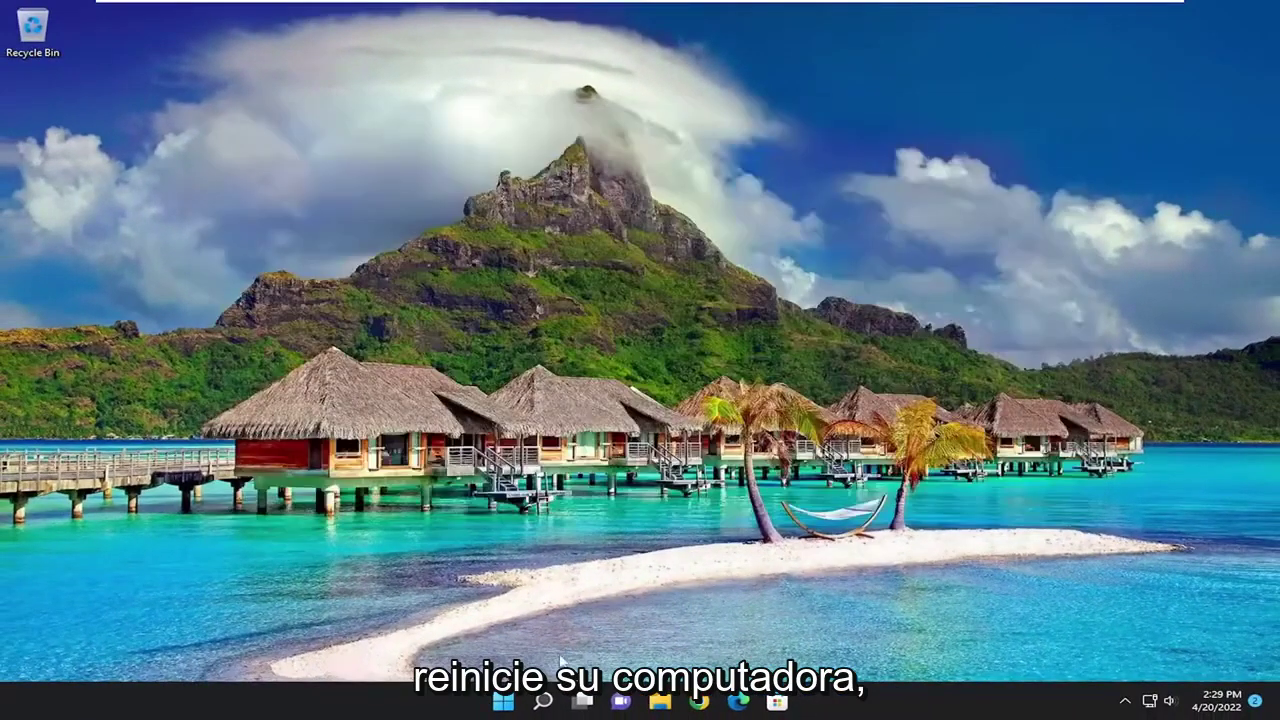
Restart the computer from the Start button's Shut down or sign out menu.
right_click(501, 703)
mouse_move(576, 638)
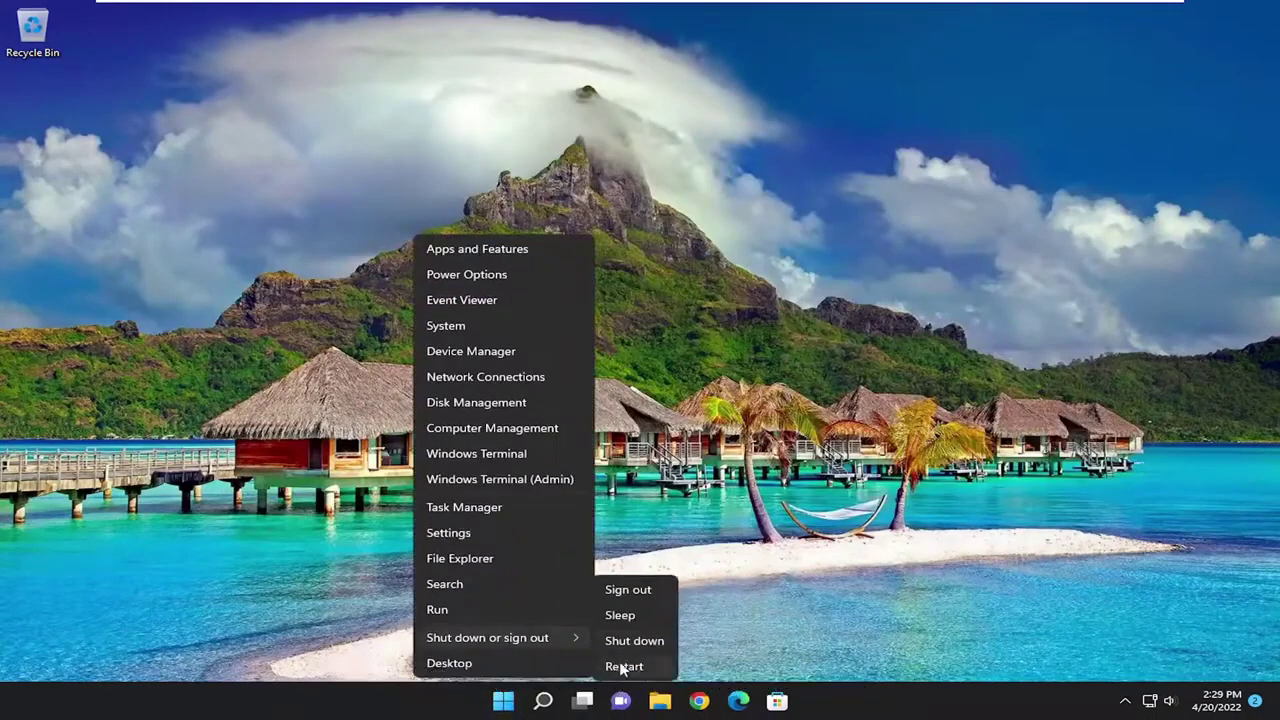
left_click(622, 662)
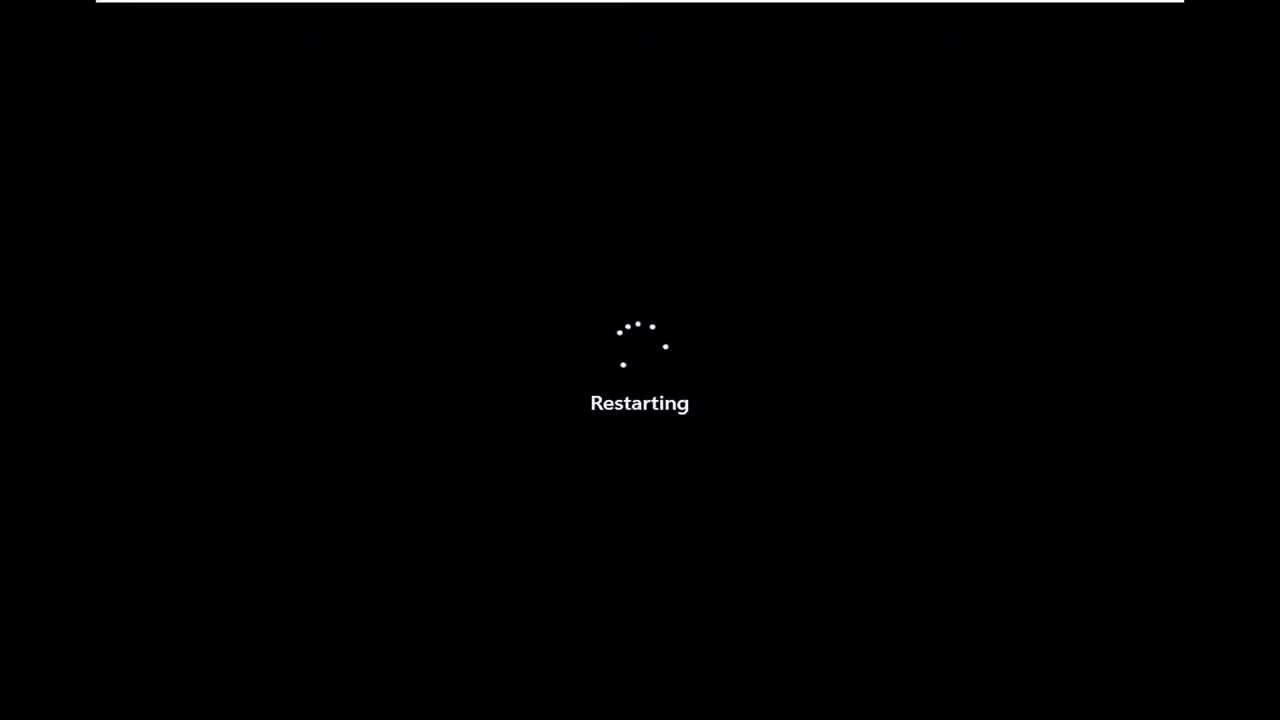